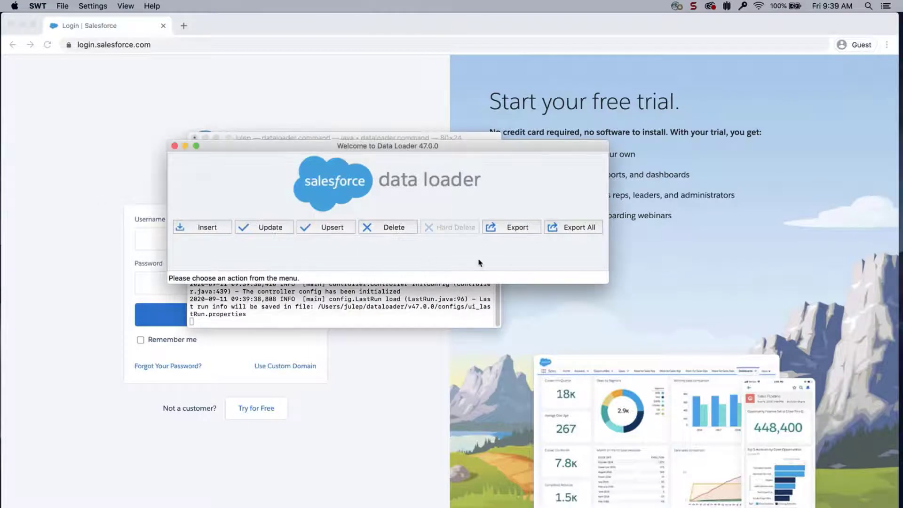
# Start an export and log in to the Salesforce org with password authentication.
pyautogui.click(529, 230)
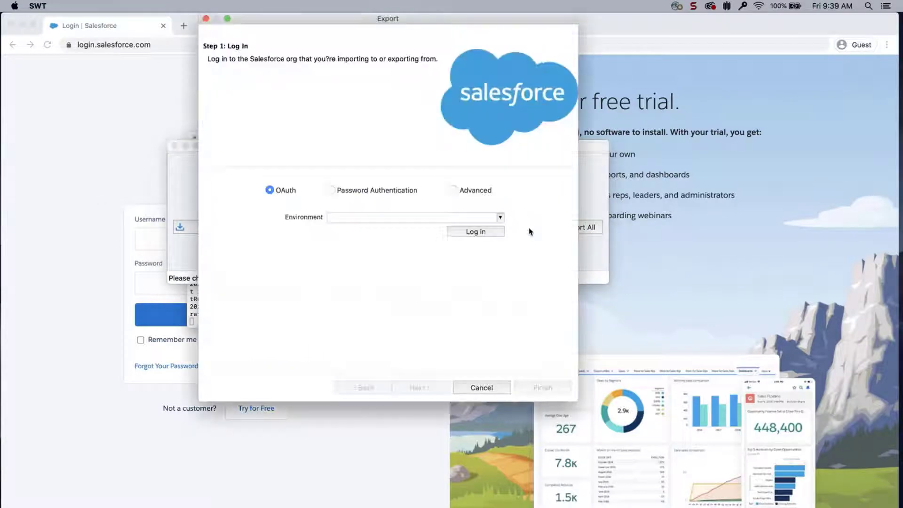
pyautogui.click(370, 192)
pyautogui.click(358, 236)
pyautogui.press('super+v')
pyautogui.click(475, 266)
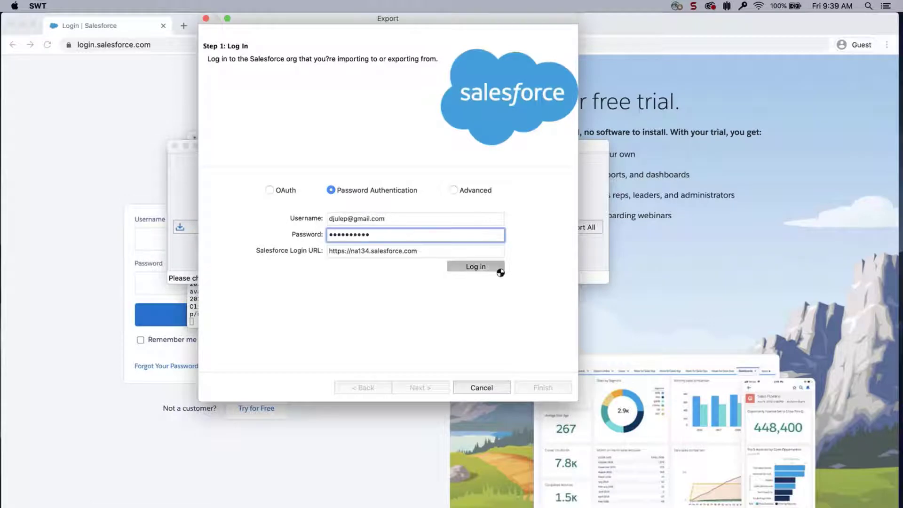
pyautogui.click(417, 387)
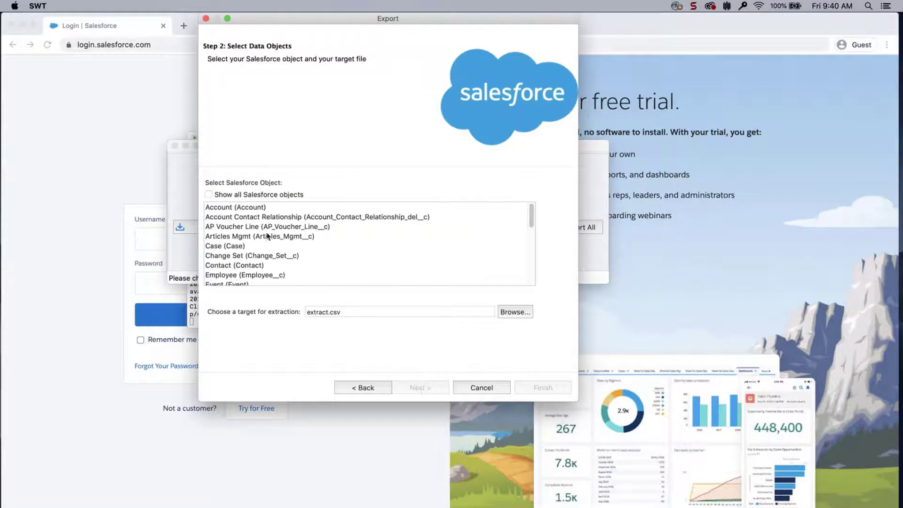
# Choose Account as the export object and target account_extract.csv on the Desktop.
pyautogui.click(262, 208)
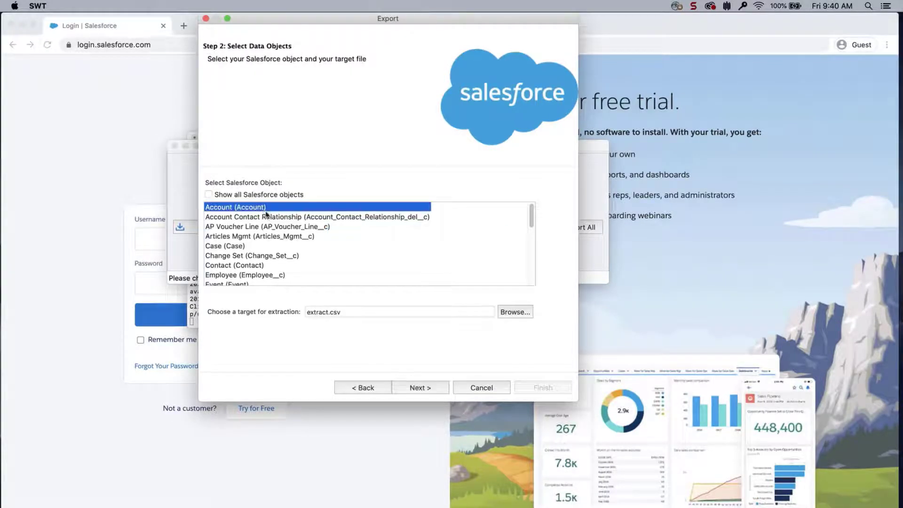
pyautogui.click(310, 309)
pyautogui.write('account_')
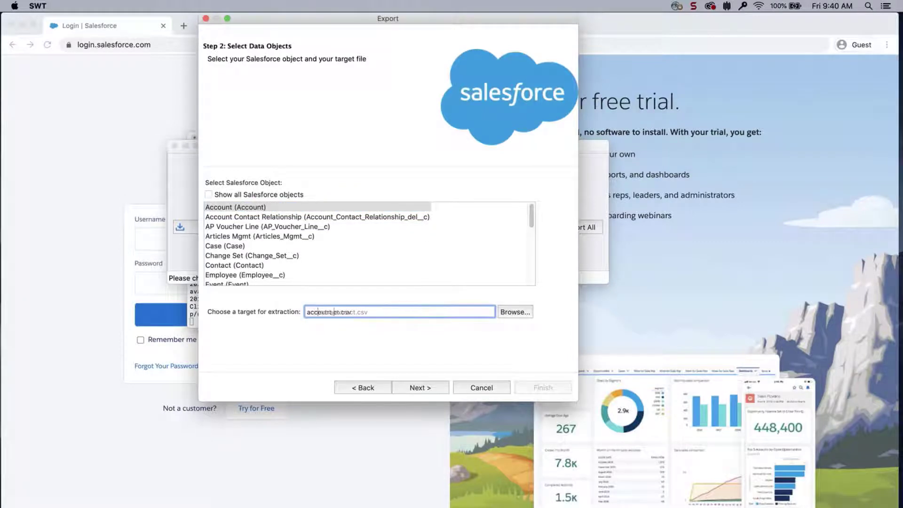
pyautogui.click(516, 312)
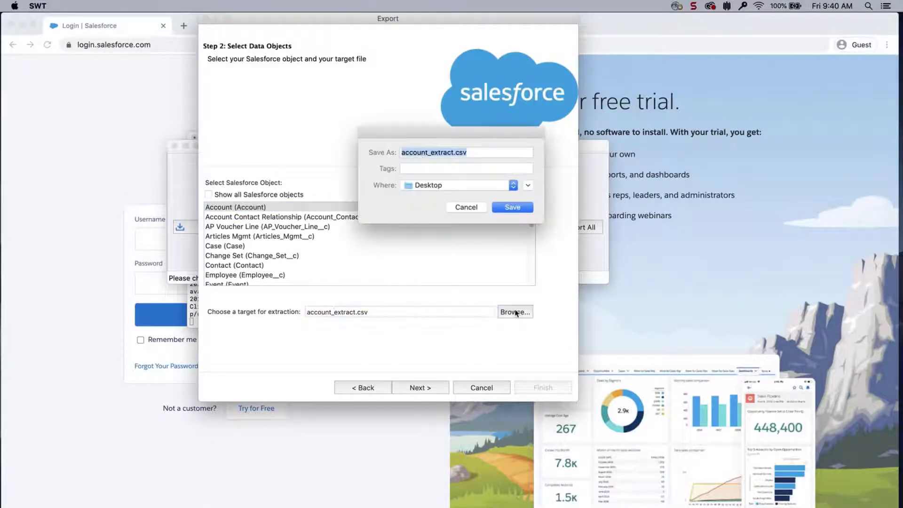
pyautogui.click(494, 211)
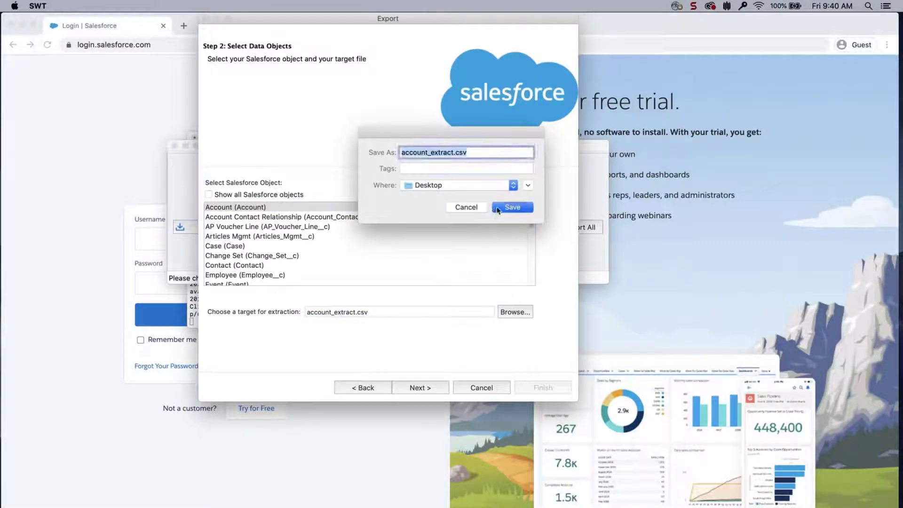
# Export Account CreatedById, CreatedDate, LastModifiedById, LastModifiedDate, Name and OwnerId to account_extract.csv.
pyautogui.click(423, 388)
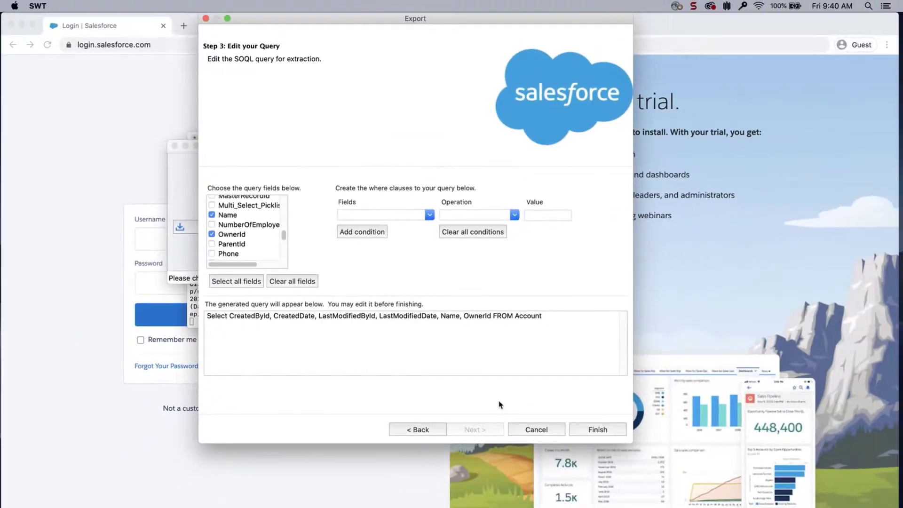
pyautogui.click(587, 430)
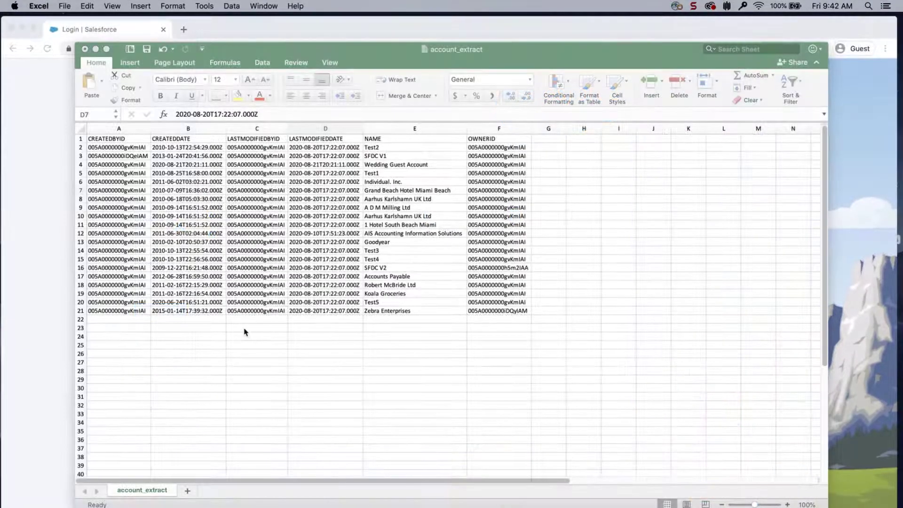
# Delete rows A3:F21 so only the first exported account remains.
pyautogui.click(115, 157)
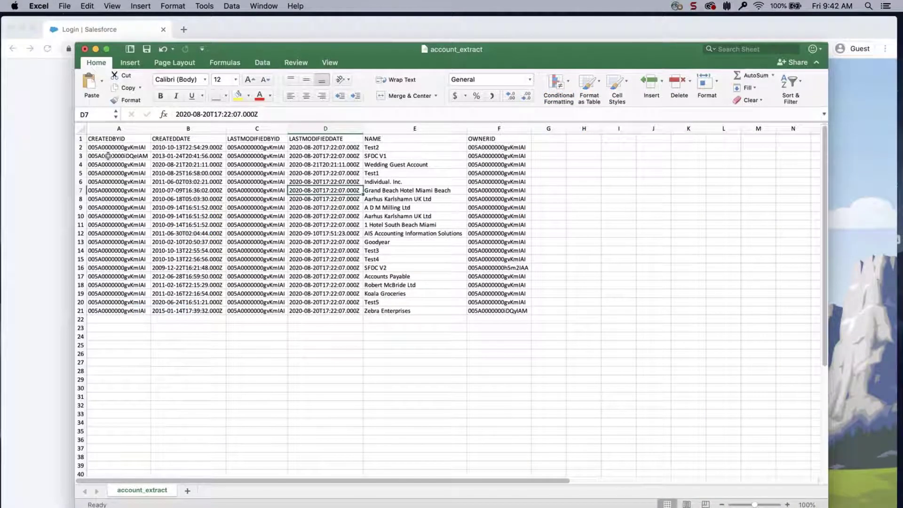
pyautogui.click(108, 155)
pyautogui.click(139, 164)
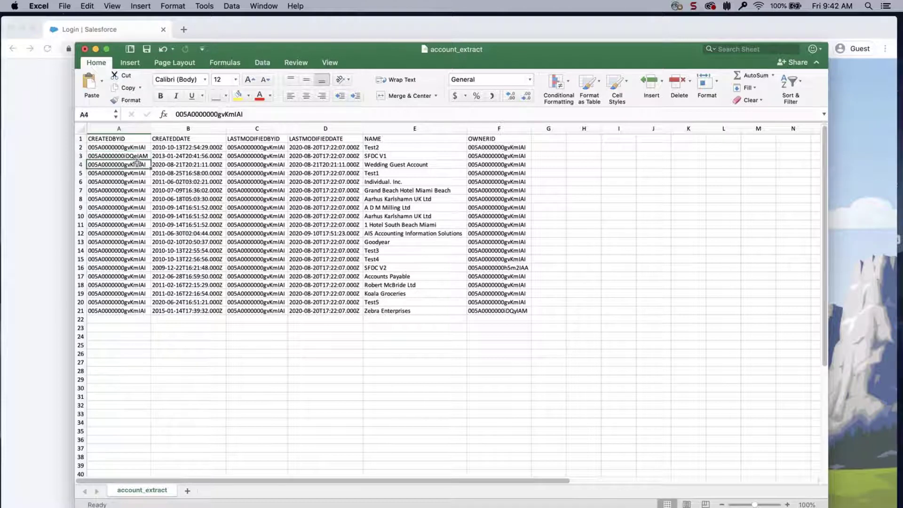
pyautogui.click(144, 156)
pyautogui.moveTo(144, 156); pyautogui.dragTo(520, 308)
pyautogui.rightClick(521, 308)
pyautogui.click(546, 396)
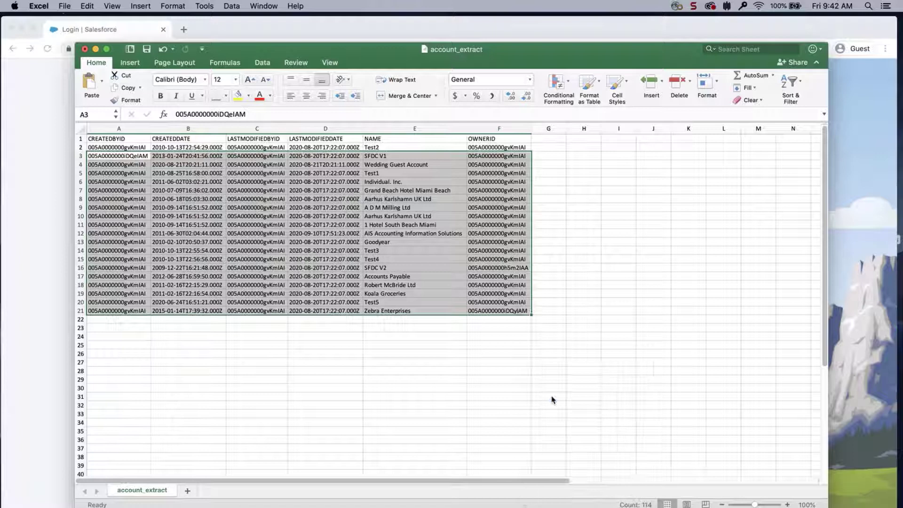
pyautogui.click(564, 428)
pyautogui.click(302, 198)
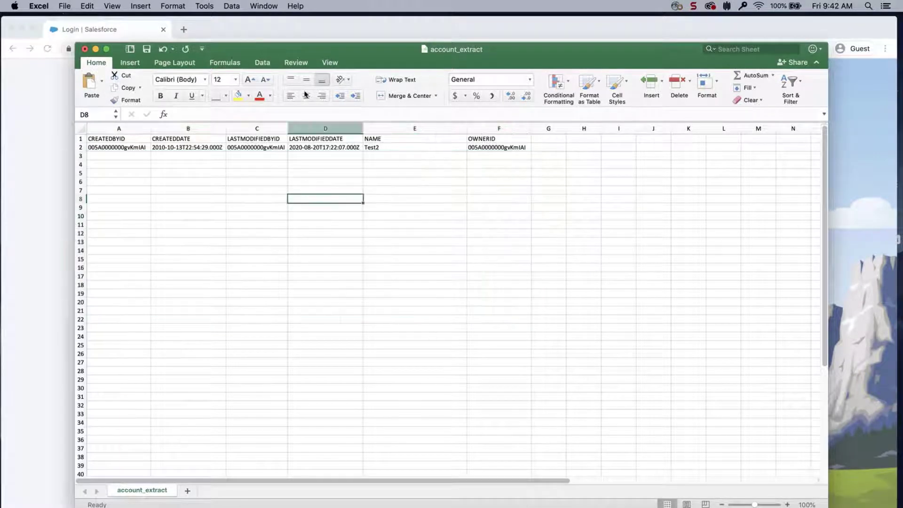
# Zoom the sheet to 150% and rename account Test2 in E2 to 'Audit Fields'.
pyautogui.click(329, 63)
pyautogui.click(354, 80)
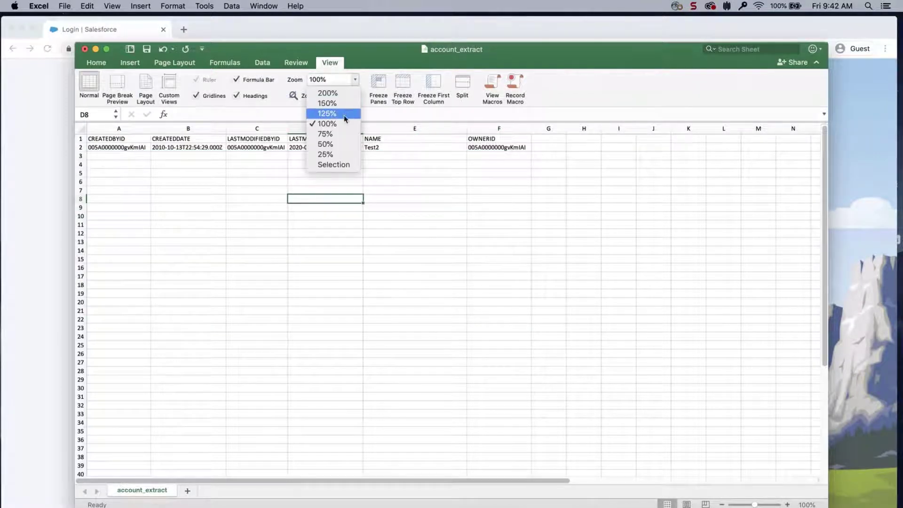
pyautogui.click(343, 104)
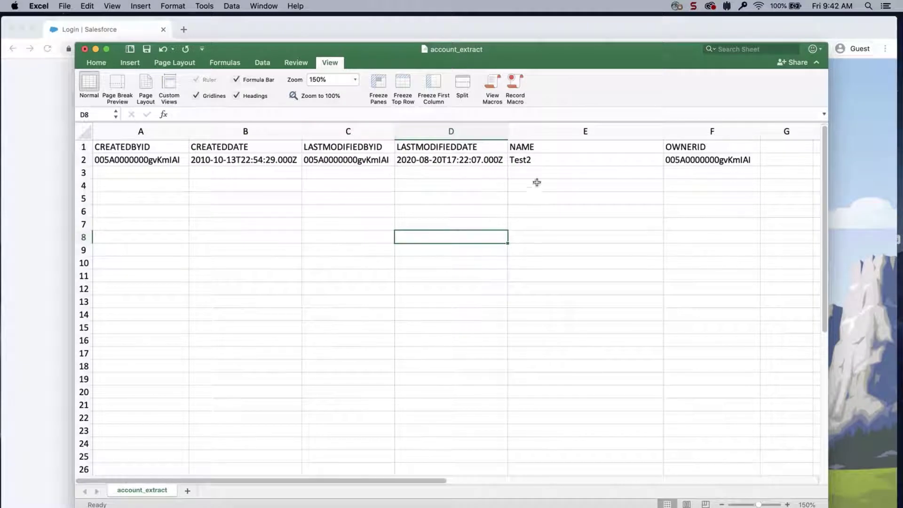
pyautogui.click(548, 160)
pyautogui.write('Audi')
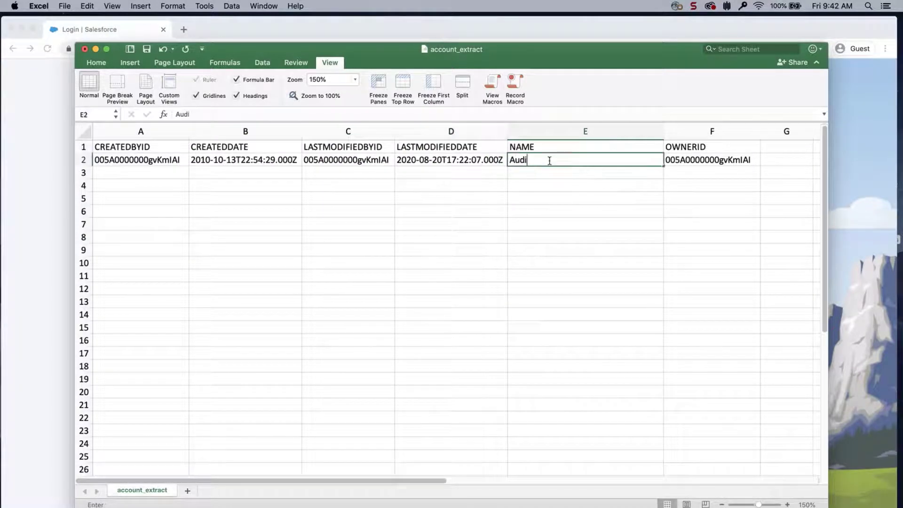
pyautogui.write('t Fields')
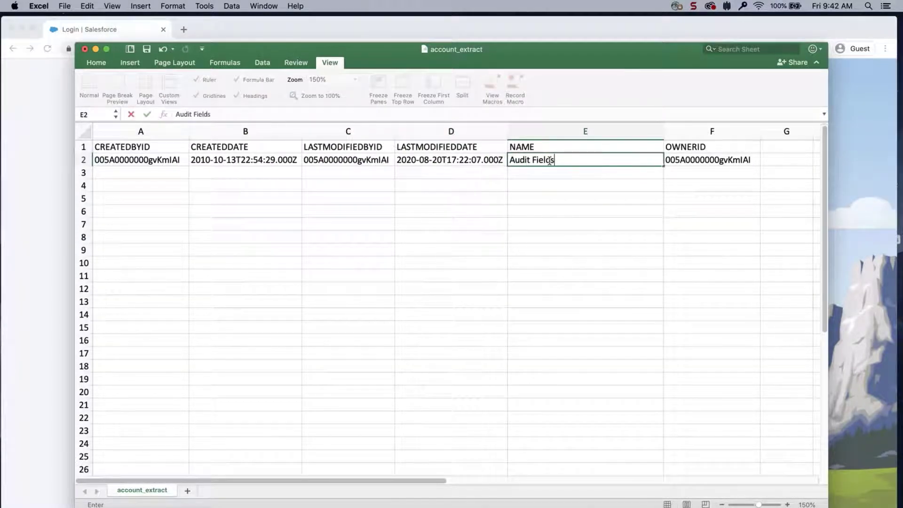
pyautogui.click(398, 210)
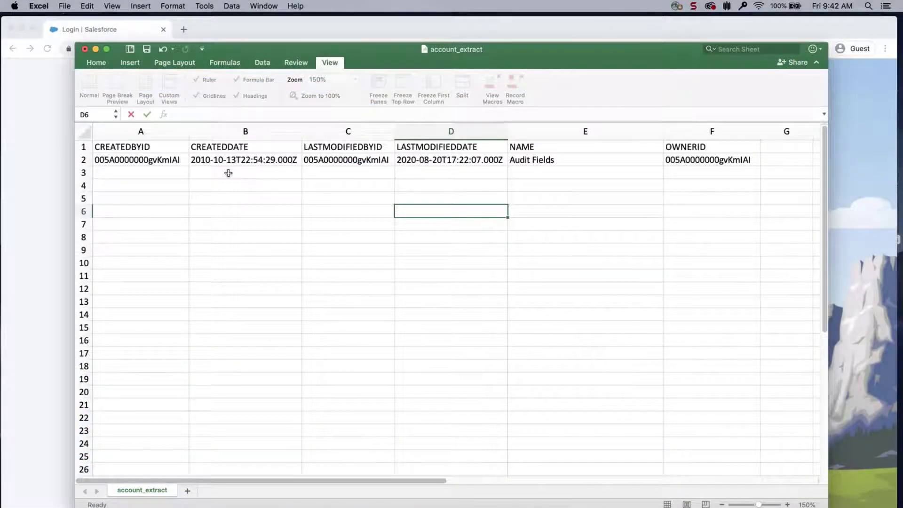
# Change the created date in B2 to 2009-9-13 and save account_extract in CSV format.
pyautogui.click(214, 160)
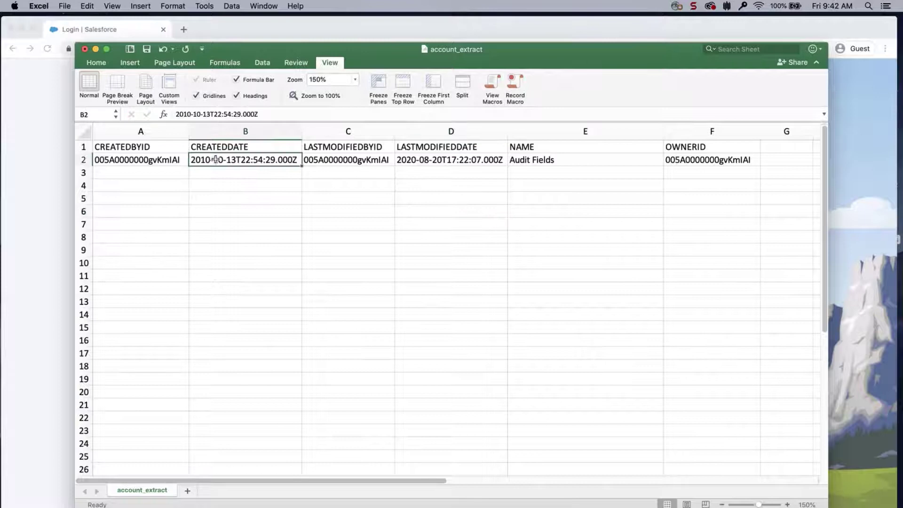
pyautogui.doubleClick(214, 160)
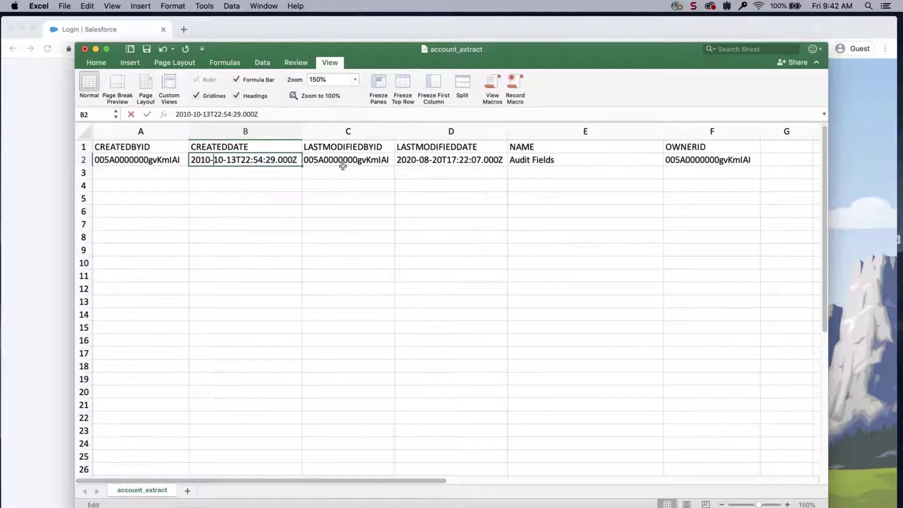
pyautogui.press('Left')
pyautogui.press('BackSpace')
pyautogui.press('BackSpace')
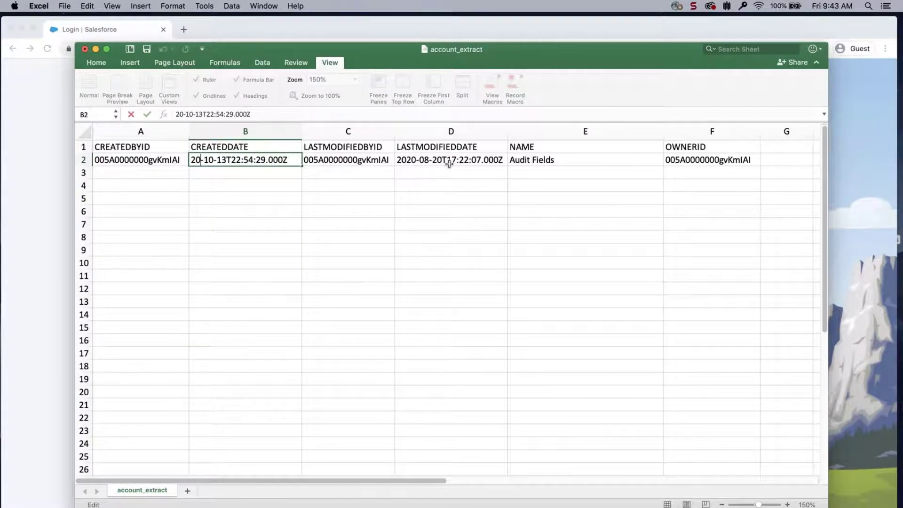
pyautogui.write('09')
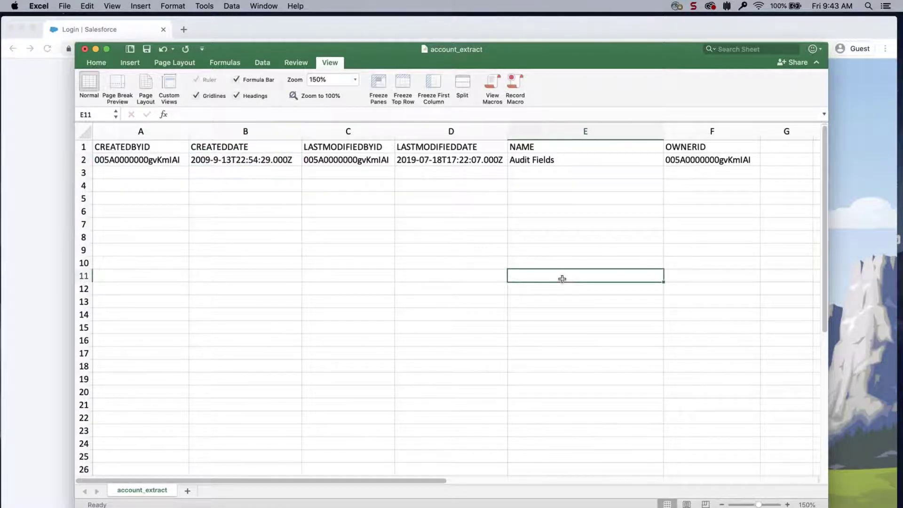
pyautogui.press('super+s')
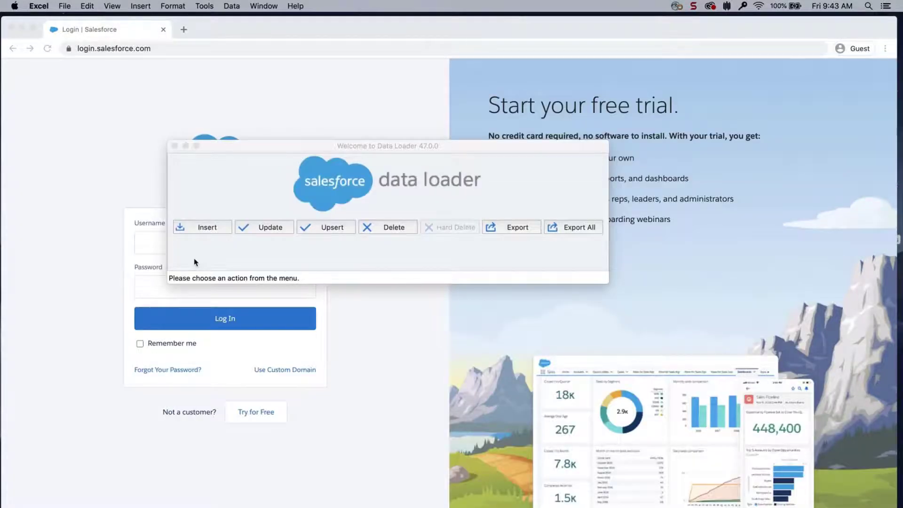
# Set up an Account insert from account_extract.csv and acknowledge the 1 record found.
pyautogui.click(211, 231)
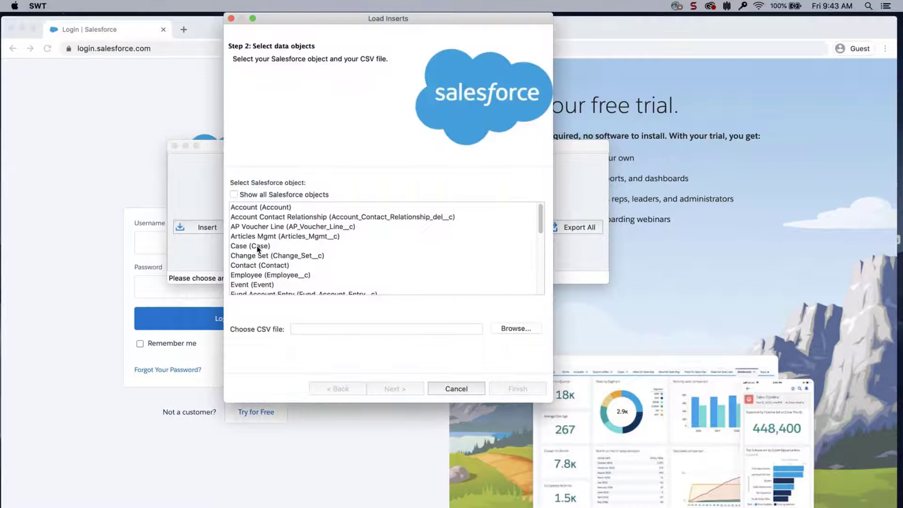
pyautogui.click(283, 207)
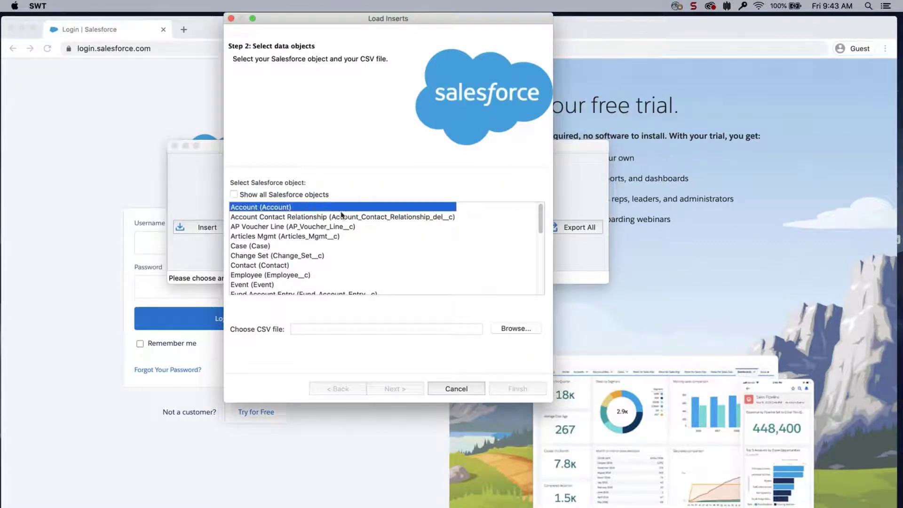
pyautogui.click(511, 329)
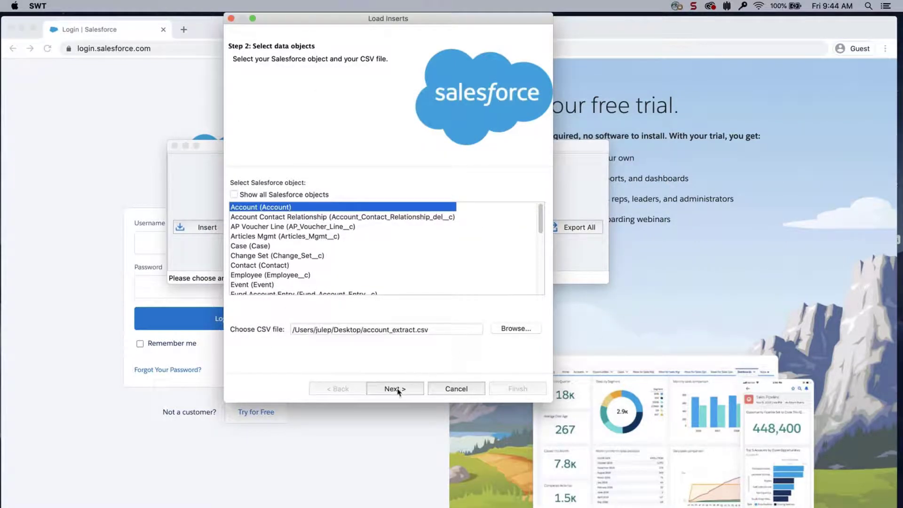
pyautogui.click(397, 390)
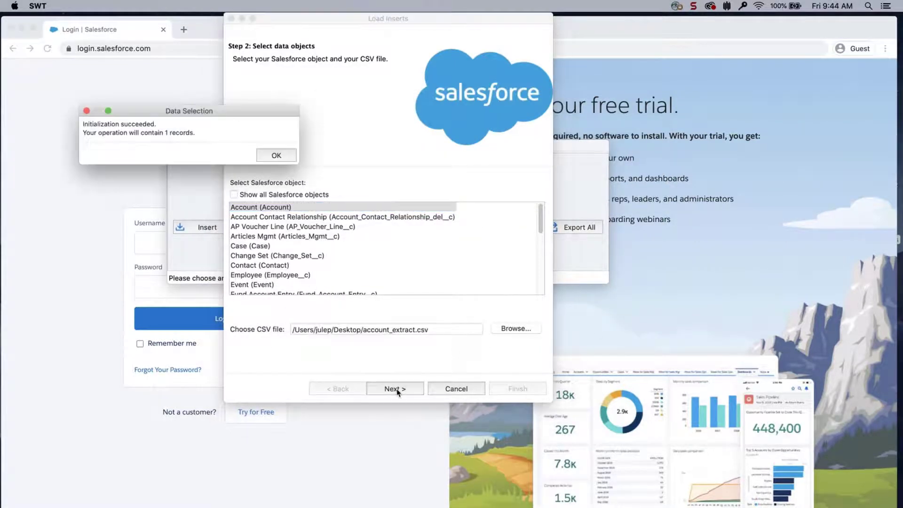
pyautogui.click(277, 156)
# Auto-match all six CSV columns, including CreatedDate and LastModifiedDate, to Account fields.
pyautogui.click(339, 190)
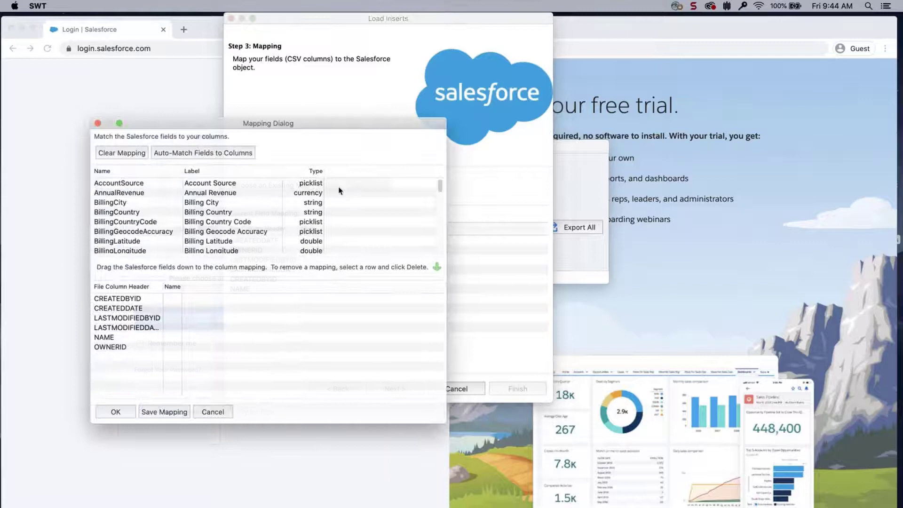
pyautogui.click(243, 156)
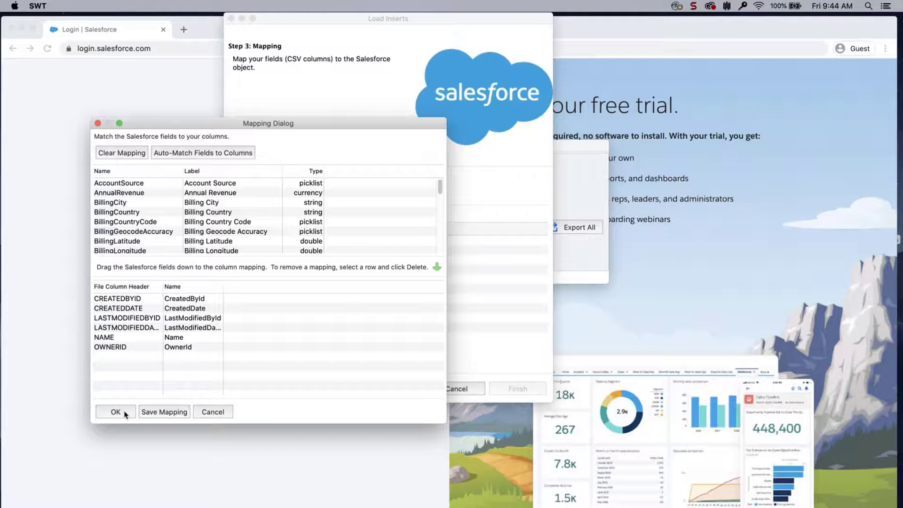
pyautogui.click(116, 411)
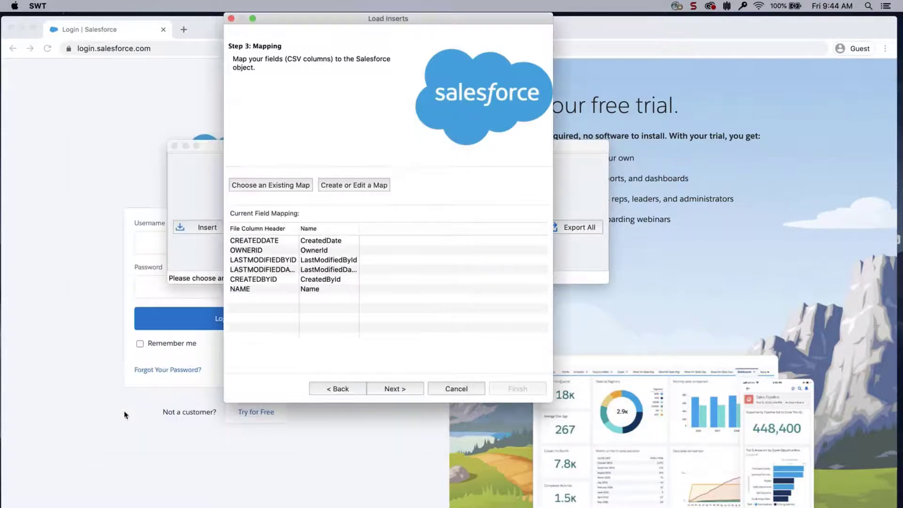
# Run and confirm the Account insert, finishing with 1 success and 0 errors.
pyautogui.click(381, 389)
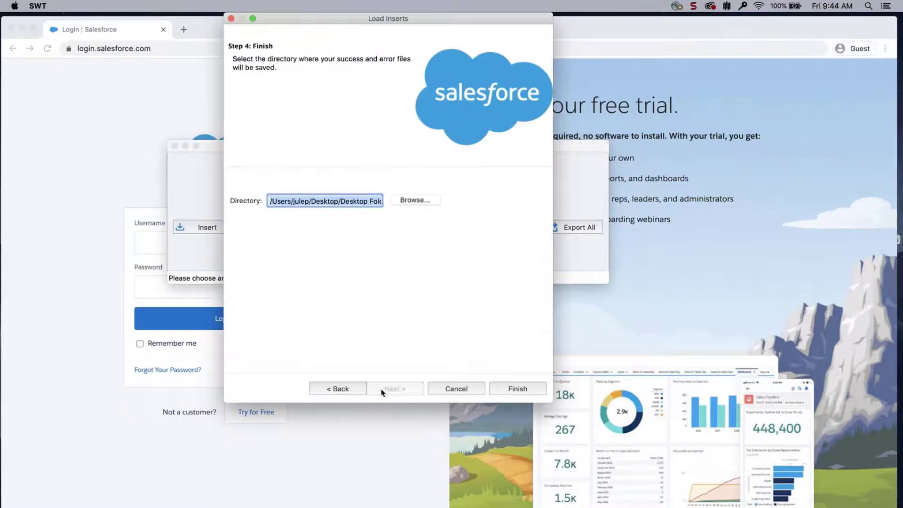
pyautogui.click(507, 390)
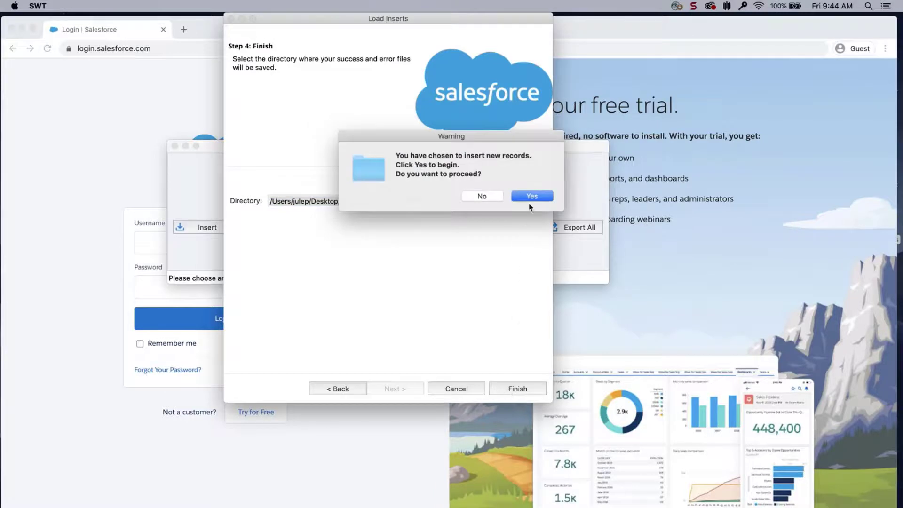
pyautogui.click(530, 197)
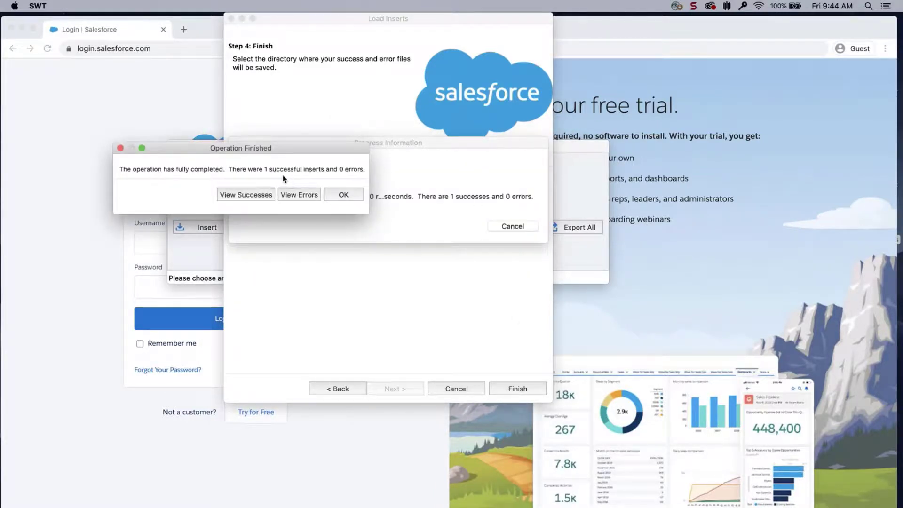
pyautogui.click(342, 195)
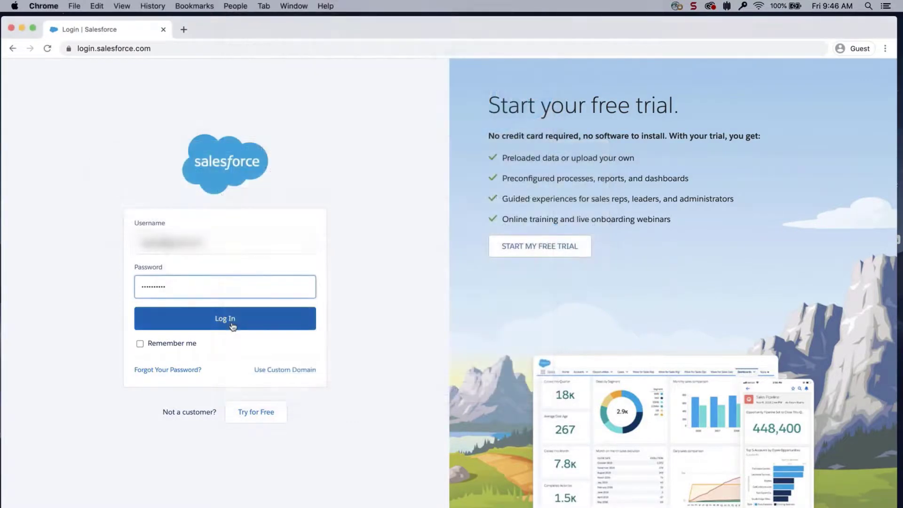
# Log in to Salesforce and open the Audit Fields account to check its created and modified dates.
pyautogui.click(232, 326)
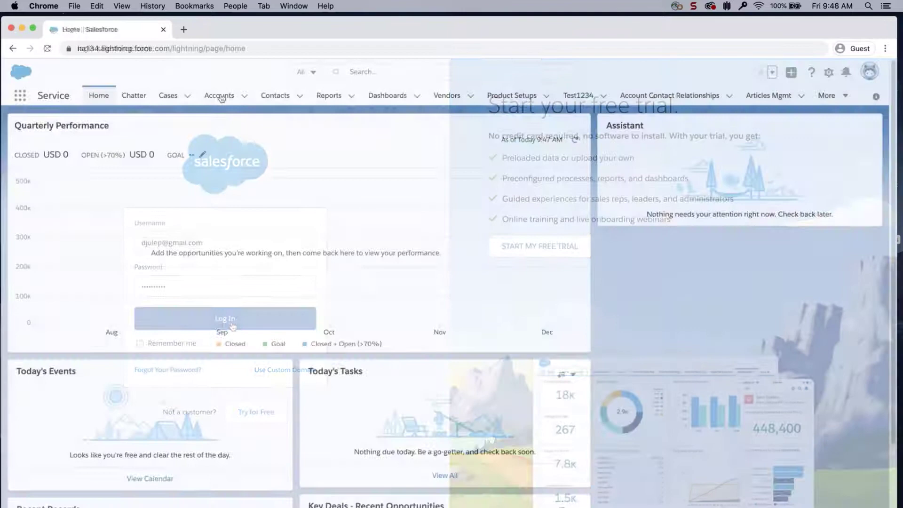
pyautogui.click(219, 96)
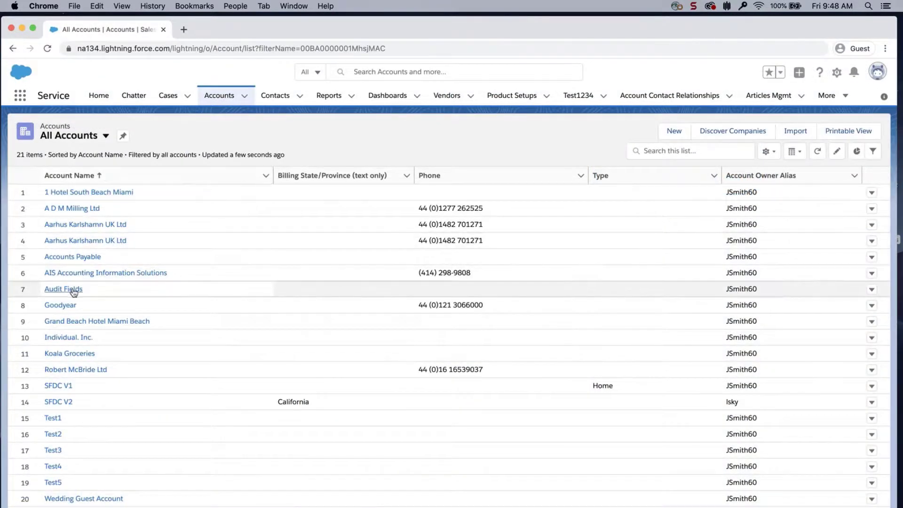
pyautogui.click(73, 289)
pyautogui.scroll(-6, 133, 252)
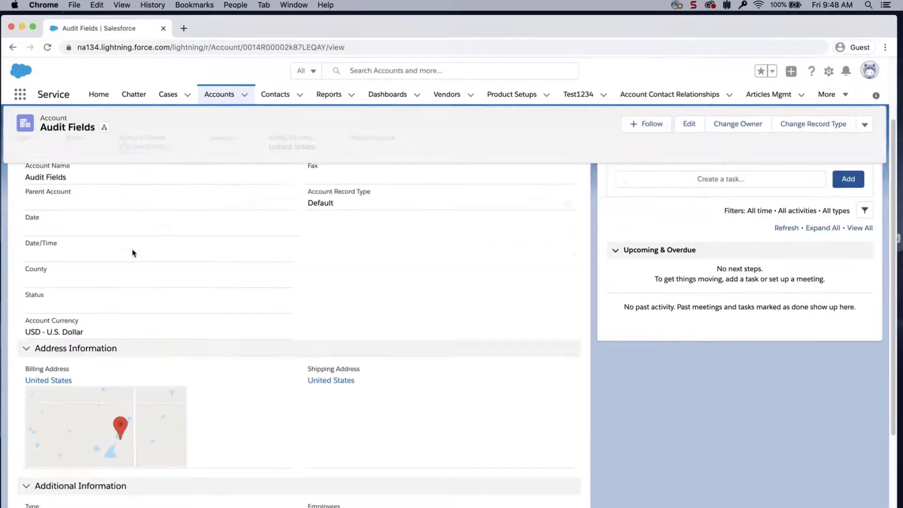